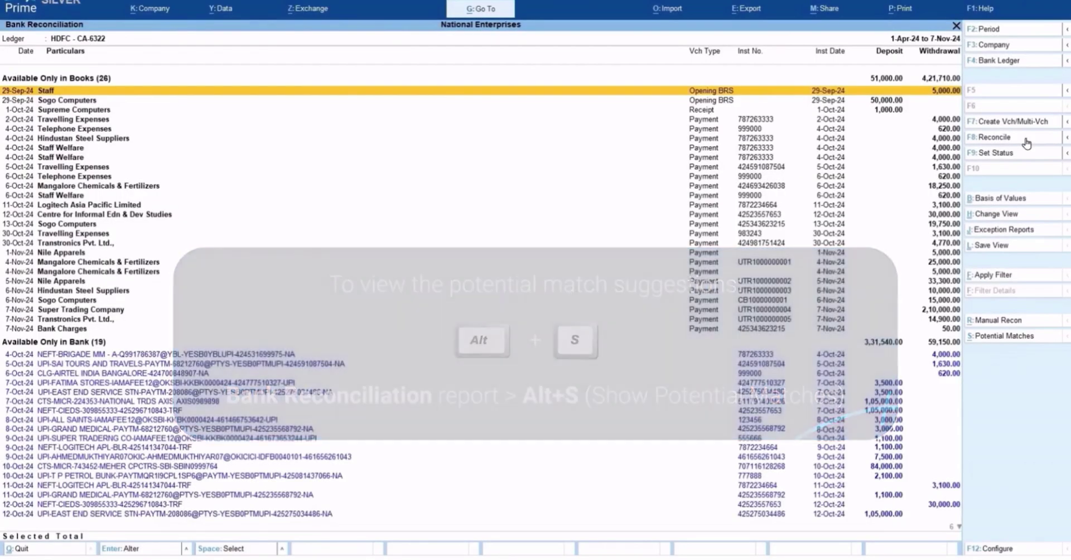
Show the potential match suggestions for the bank ledger and look through the alternative Books and Bank views.
click(1024, 338)
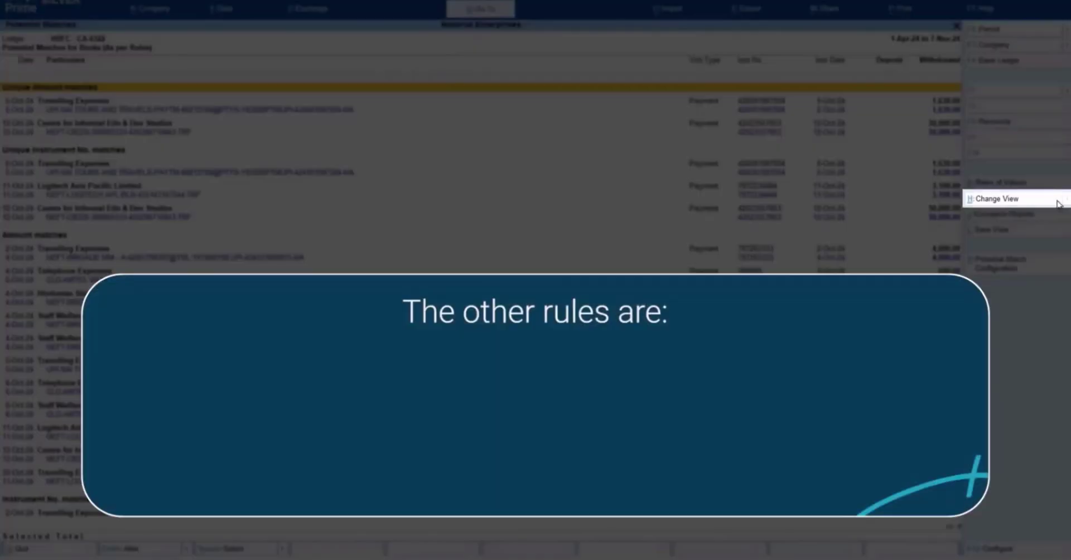
click(1057, 201)
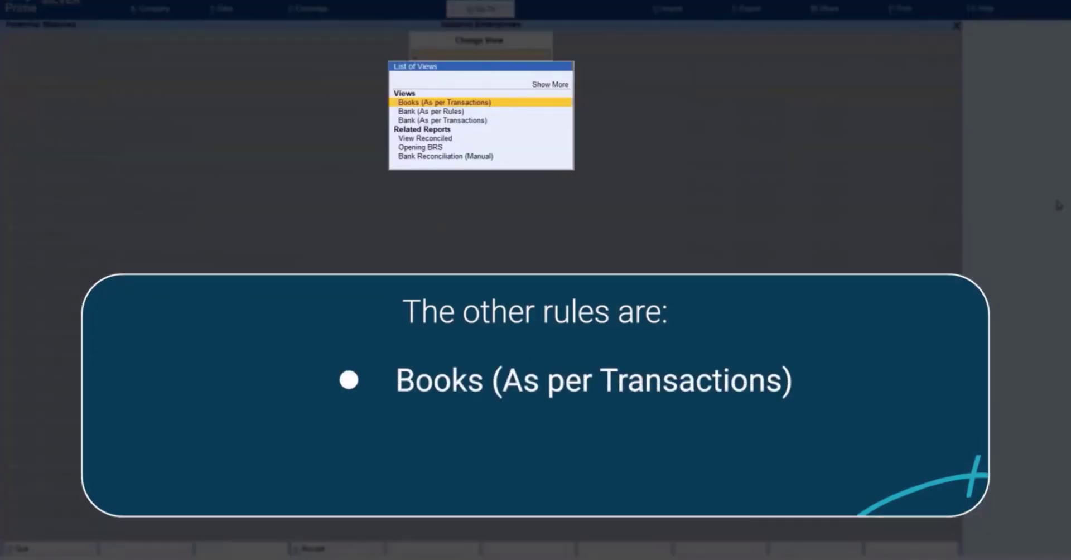
key(Down)
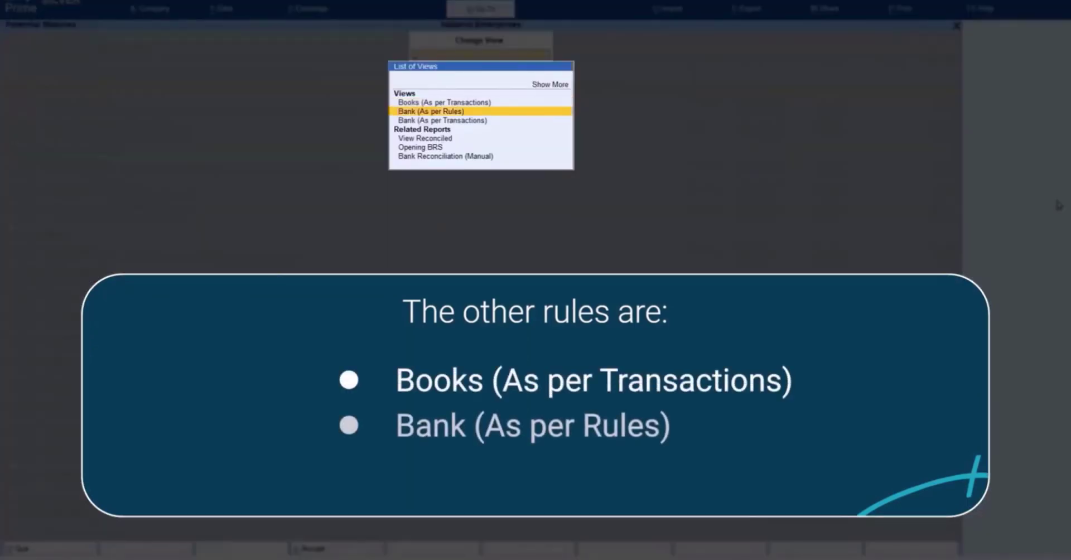
key(Down)
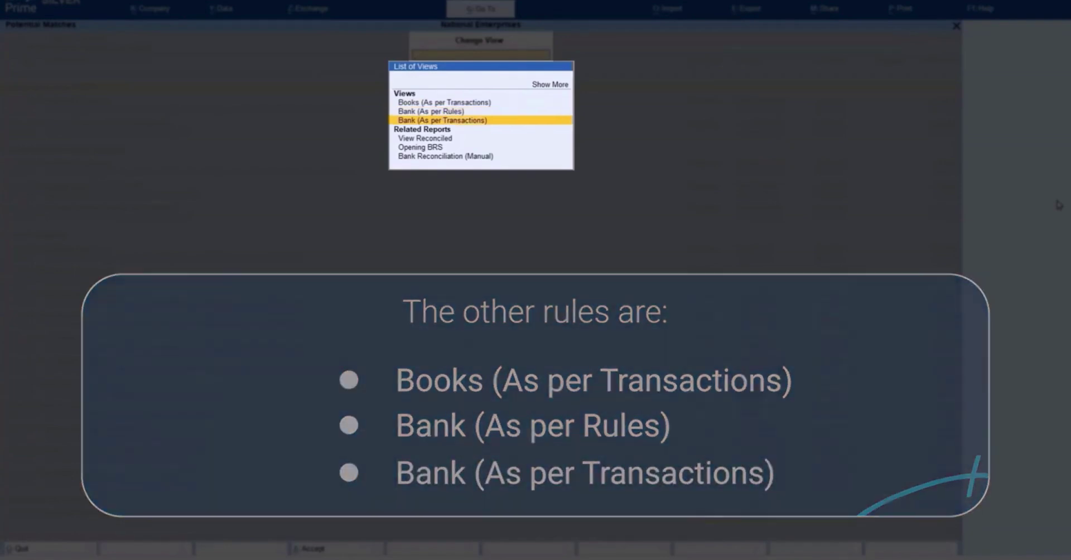
key(Up)
key(Up)
key(Escape)
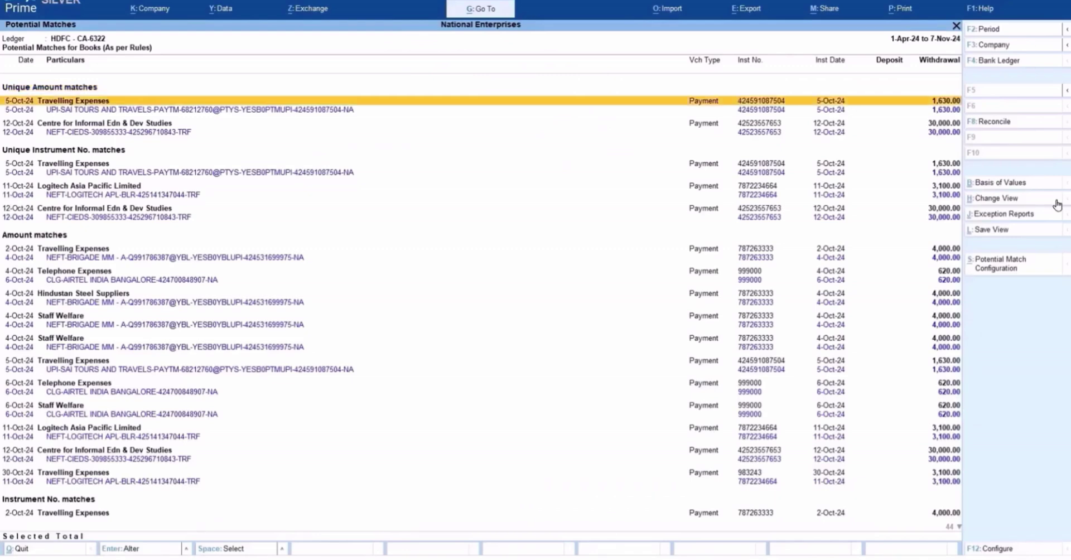
Reconcile the unique amount matches for Travelling Expenses (1,630.00) and Centre for Informal Edn & Dev Studies (30,000.00).
key(Down)
key(space)
key(Down)
key(Down)
key(space)
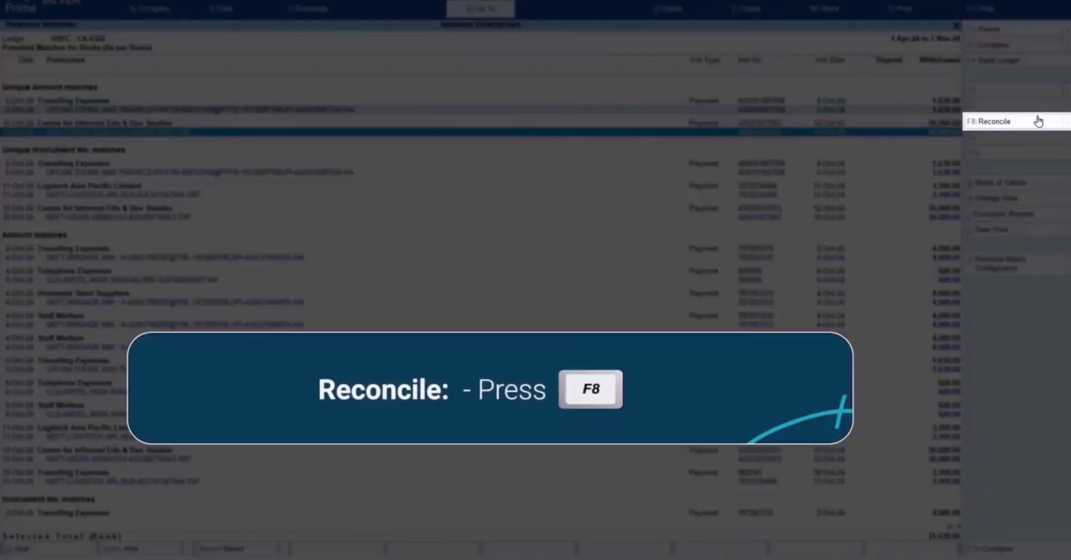
click(1038, 121)
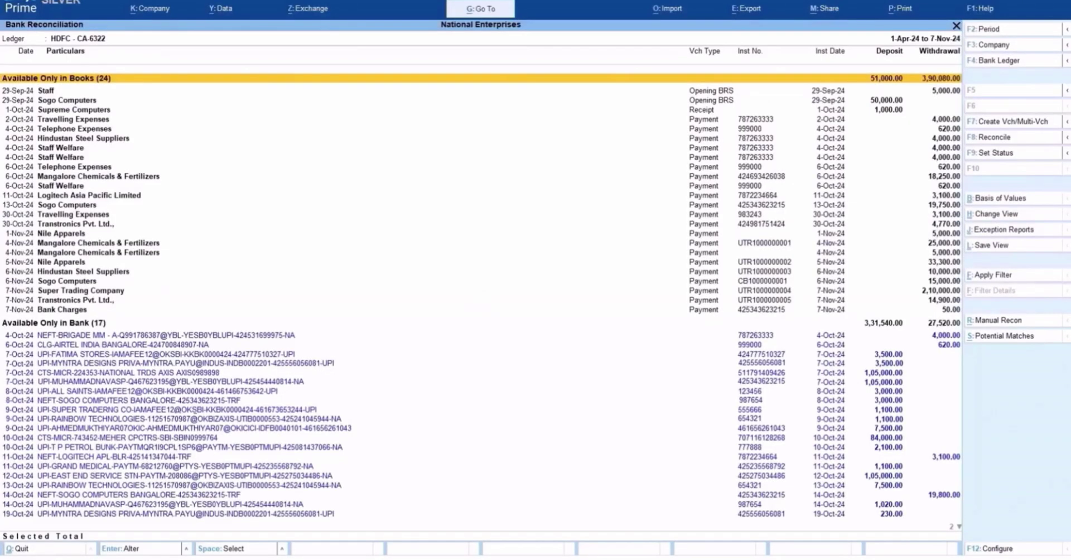
Find bank matches for the 4-Oct-24 Hindustan Steel Suppliers payment of 4,000.00.
key(Down)
key(Down)
key(Down)
key(Down)
key(Down)
key(Down)
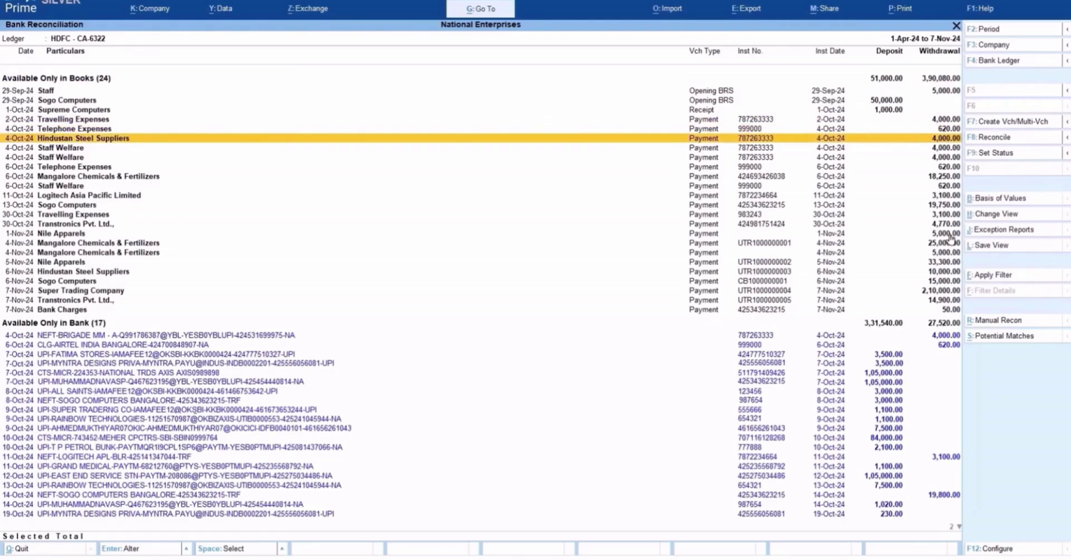
key(space)
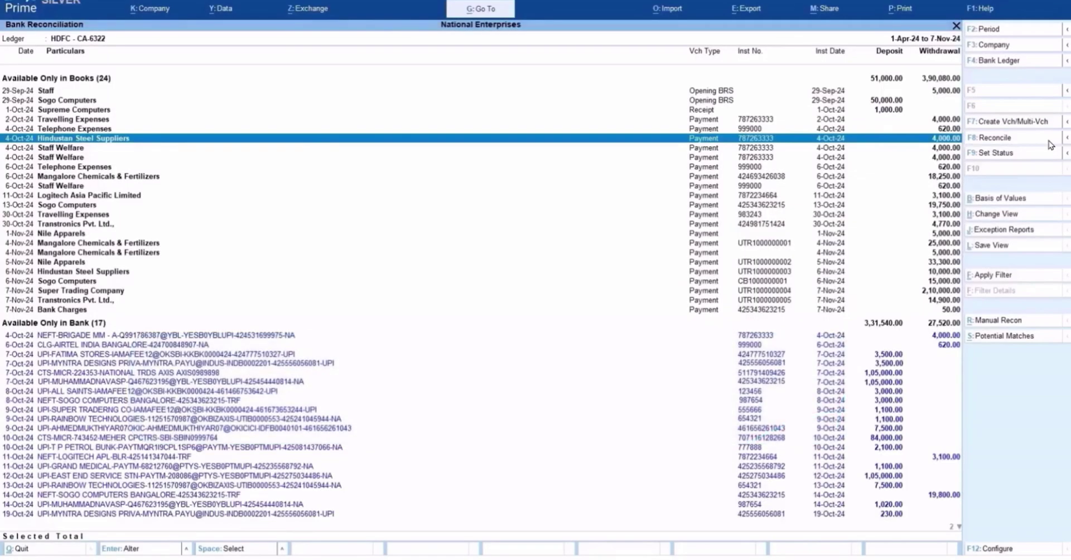
click(1047, 139)
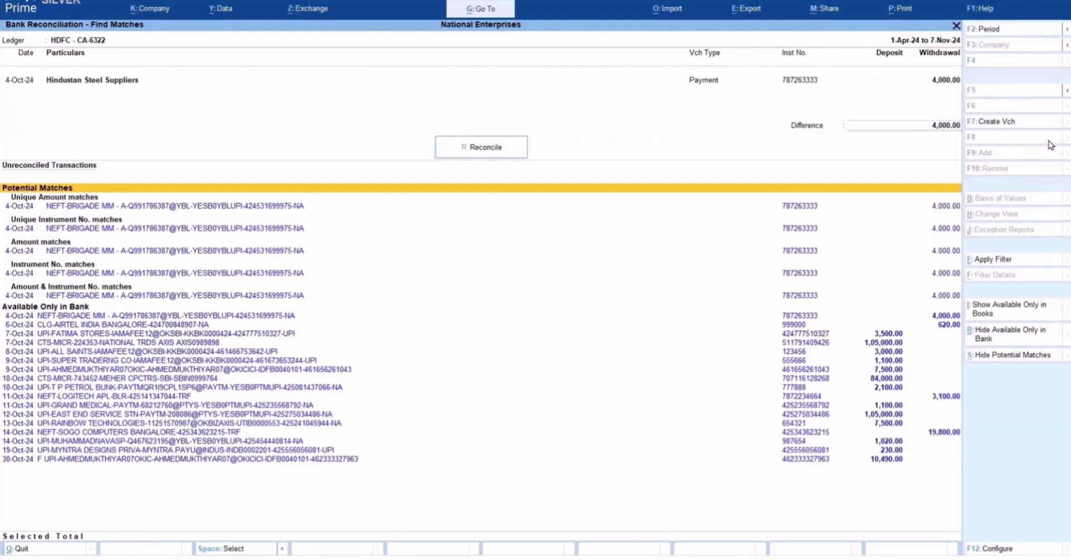
Add the NEFT-BRIGADE MM bank entry under Unique Amount matches to the Hindustan Steel Suppliers payment.
key(Down)
key(Down)
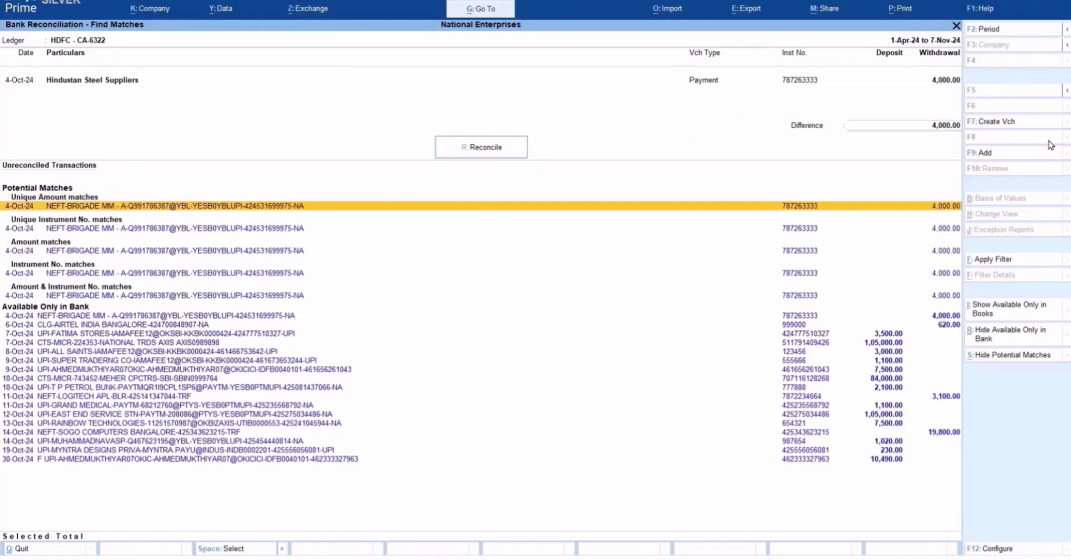
key(space)
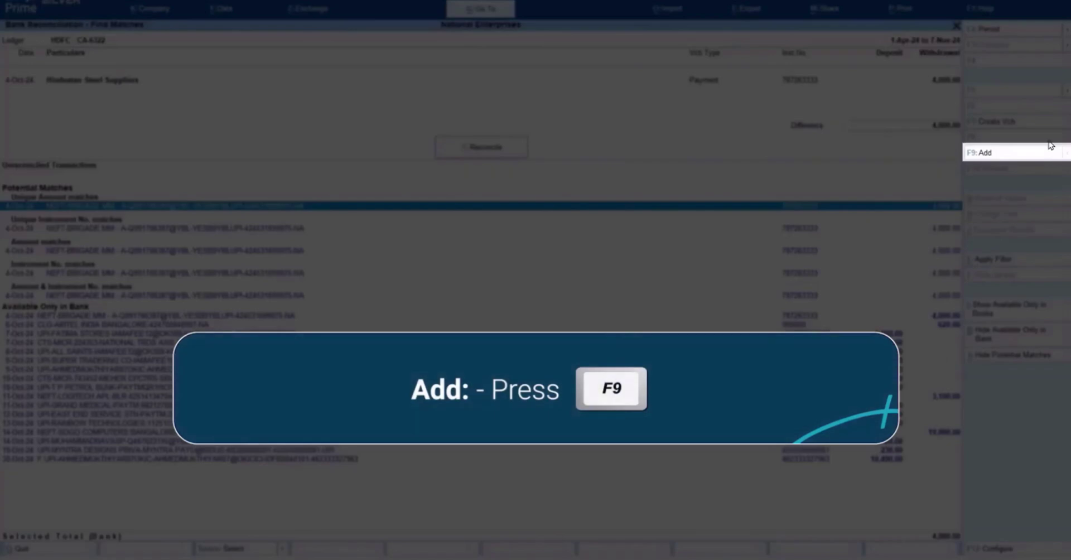
key(F9)
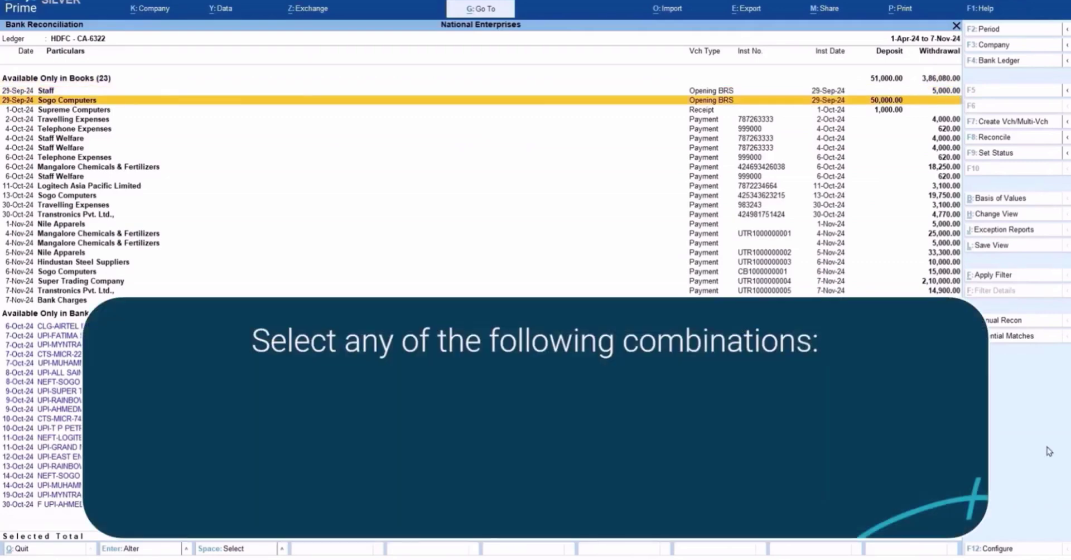
Reconcile the 11-Oct-24 Logitech Asia Pacific Limited payment with the NEFT-LOGITECH APL bank transaction of the same date.
key(Down)
key(Down)
key(Down)
key(Down)
key(Down)
key(Down)
key(Down)
key(Down)
key(Down)
key(Down)
key(Up)
key(space)
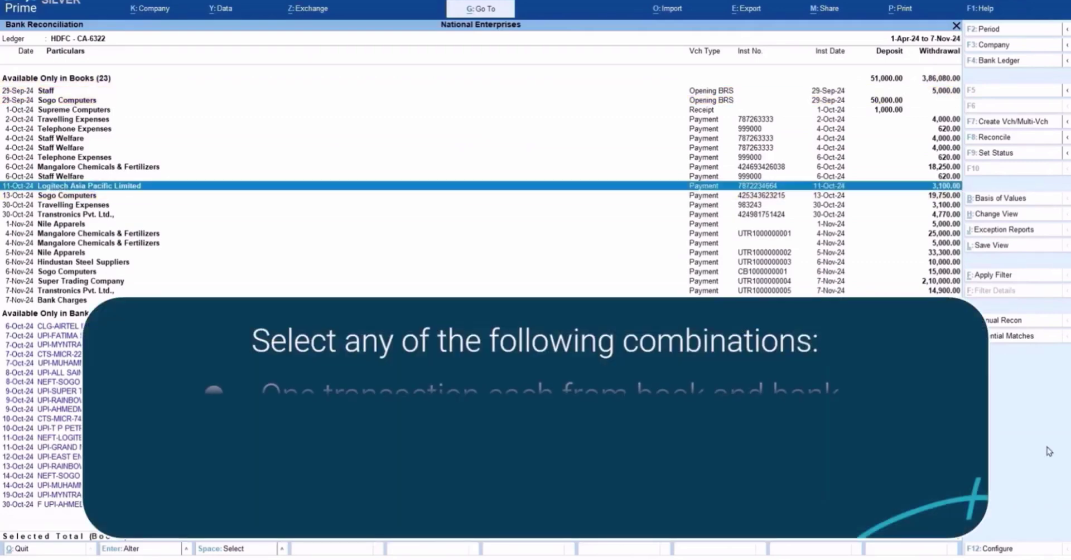
key(Down)
key(Down)
key(Down)
key(Down)
key(Down)
key(Down)
key(Down)
key(Down)
key(Down)
key(Down)
key(Down)
key(Down)
key(Down)
key(Down)
key(Down)
key(Down)
key(Down)
key(Down)
key(Down)
key(Down)
key(Down)
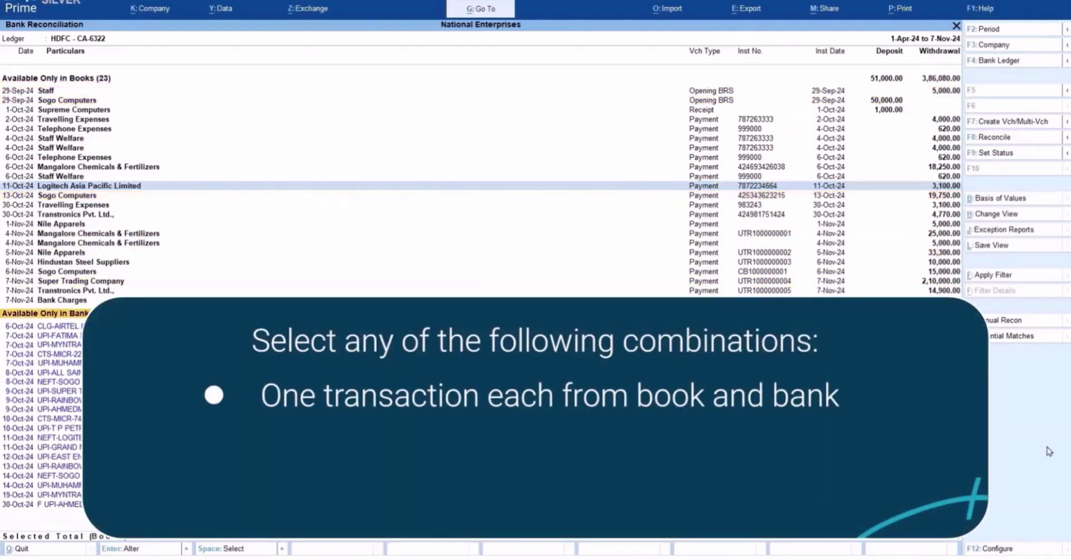
key(space)
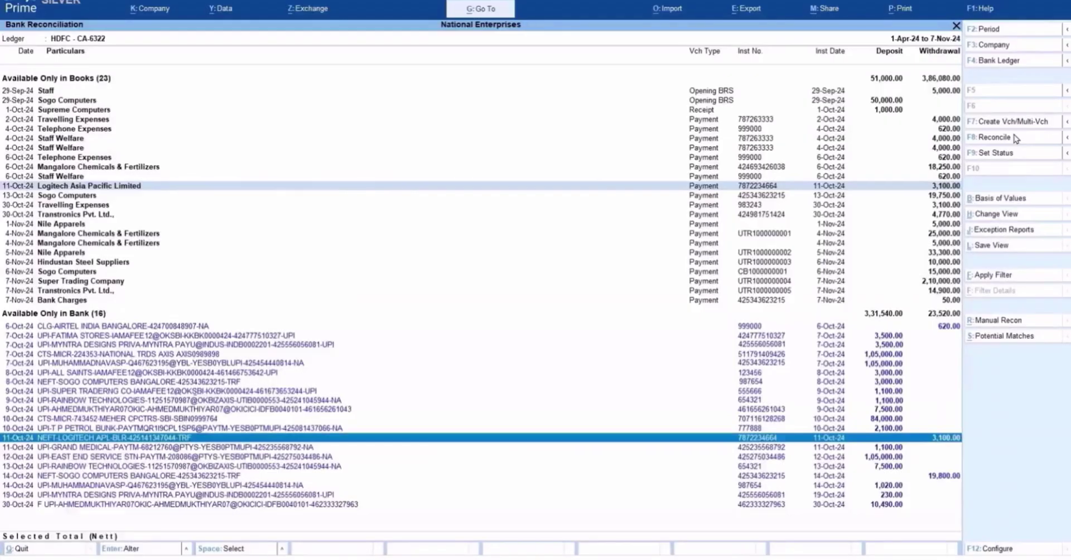
click(1014, 138)
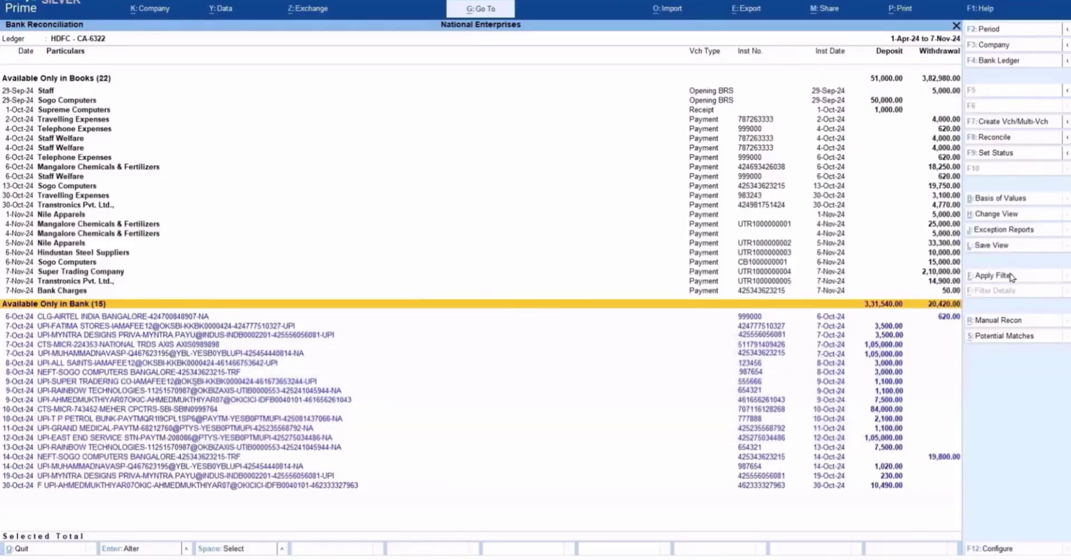
Filter the bank reconciliation transactions by 999000 using a basic filter.
click(1010, 276)
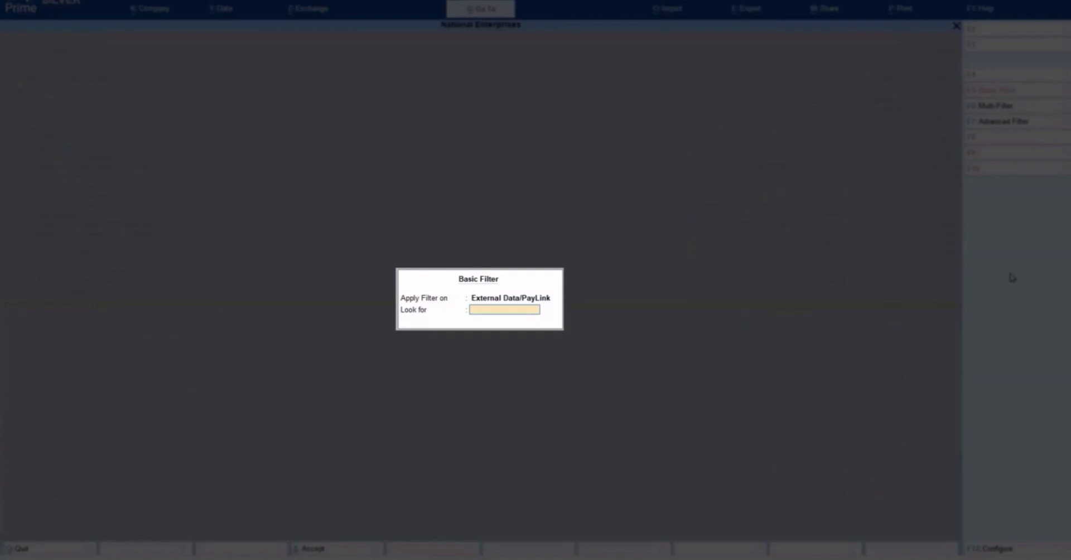
text(999000)
key(Return)
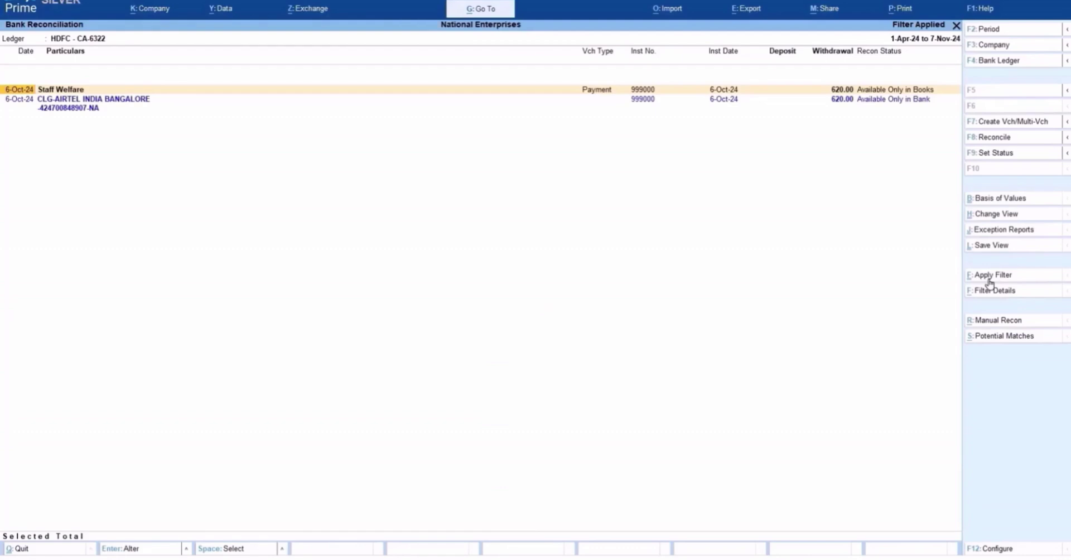
Reconcile the 6-Oct-24 Staff Welfare payment with the CLG-AIRTEL INDIA BANGALORE bank transaction.
key(space)
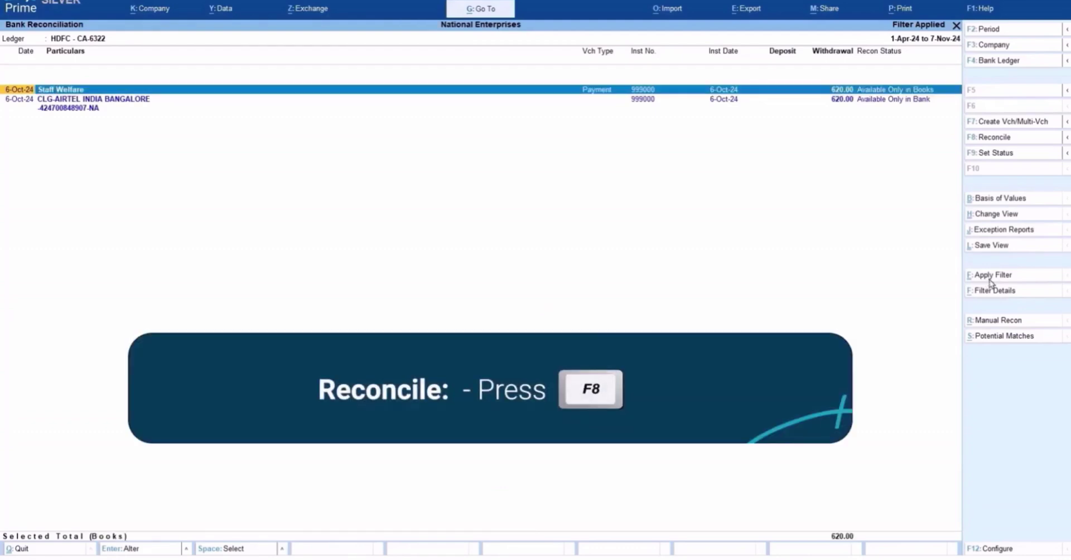
key(Down)
key(space)
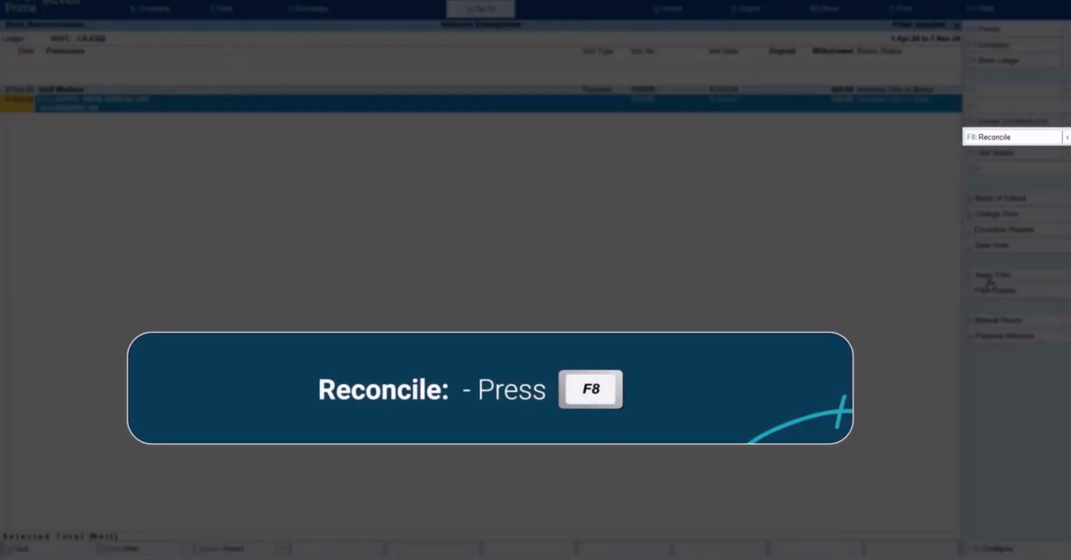
click(998, 139)
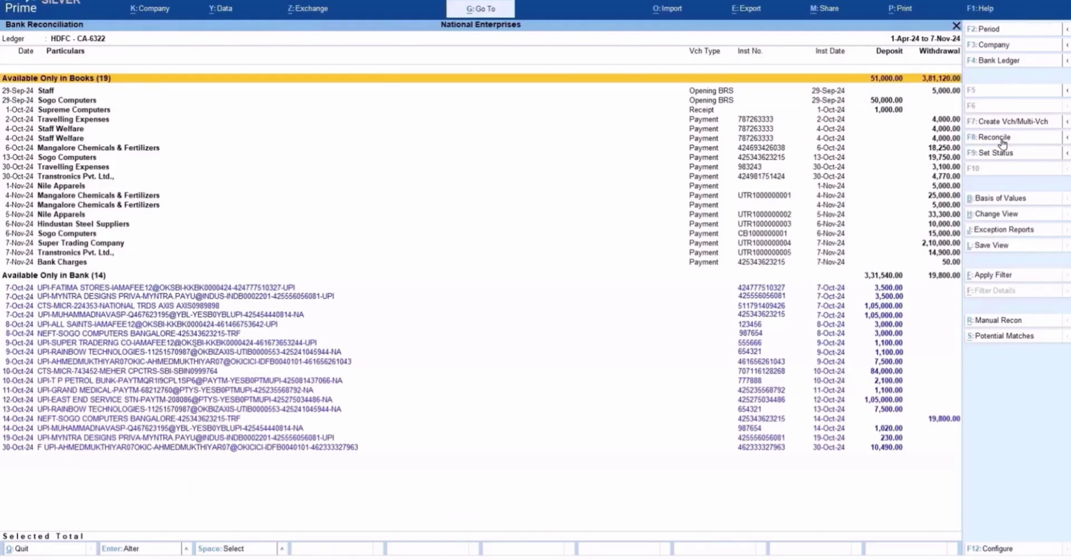
Reconcile the 13-Oct-24 Sogo Computers payment of 19,750.00 with the 14-Oct-24 NEFT-SOGO COMPUTERS bank transaction of 19,800.00.
key(Down)
key(Down)
key(Down)
key(Down)
key(Down)
key(Down)
key(Down)
key(Down)
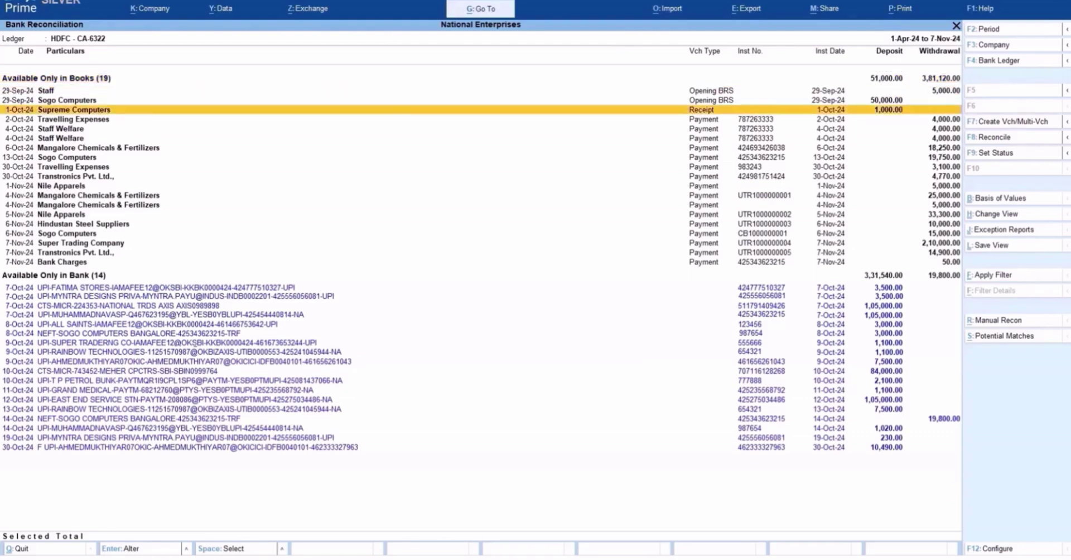
key(space)
key(Down)
key(Down)
key(Down)
key(Down)
key(Down)
key(Down)
key(Down)
key(Down)
key(Down)
key(Down)
key(Down)
key(Down)
key(Down)
key(Down)
key(Down)
key(Down)
key(Down)
key(Down)
key(Down)
key(Down)
key(space)
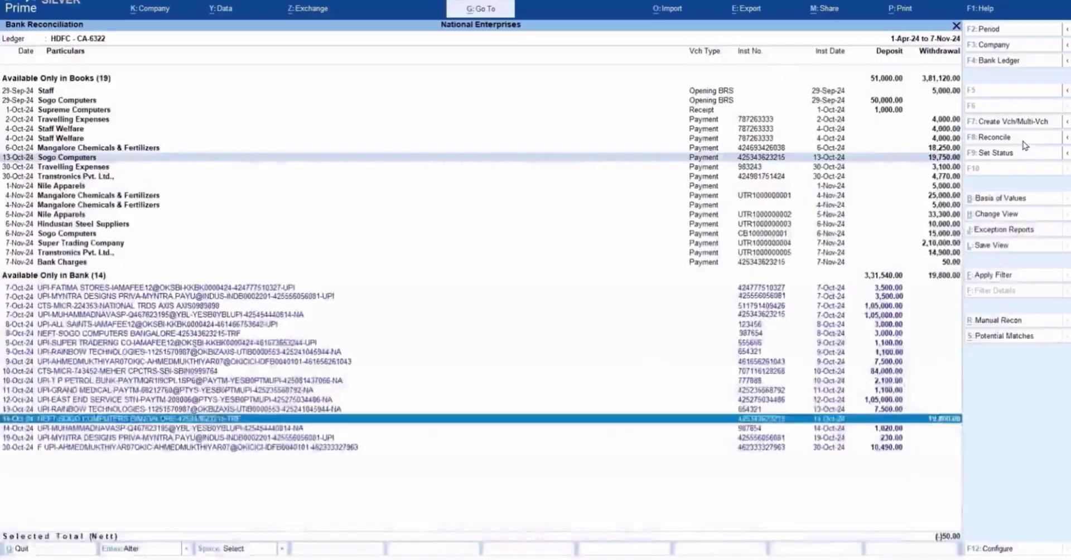
click(1023, 141)
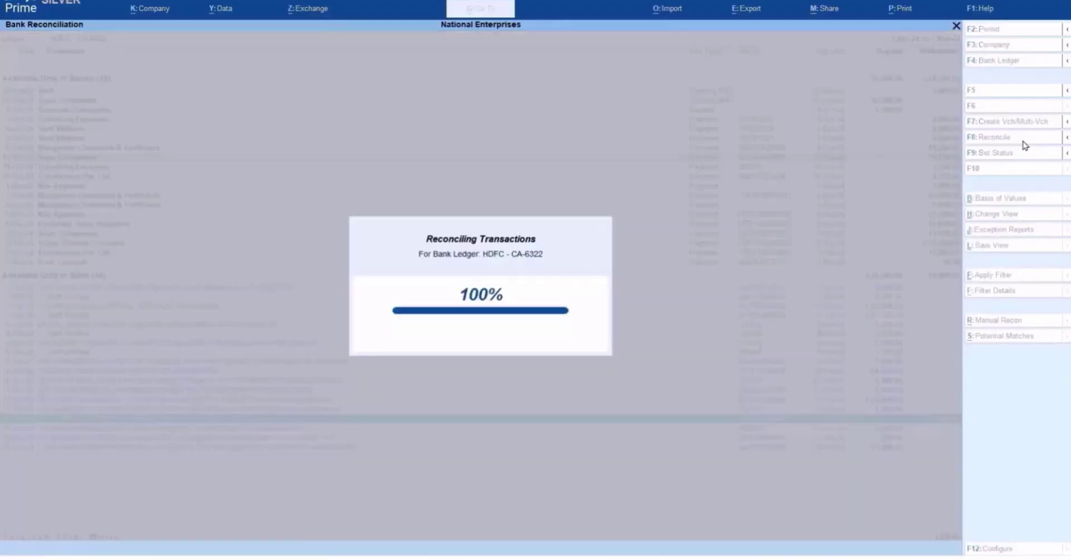
Open the partially reconciled 13-Oct-24 Sogo Computers payment to modify its matches.
key(Up)
key(Up)
key(Up)
key(Up)
key(Up)
key(Up)
key(Up)
key(Up)
key(Up)
key(Up)
key(Up)
key(Up)
key(Up)
key(Up)
key(Up)
key(Up)
key(Up)
key(Up)
key(Up)
key(Up)
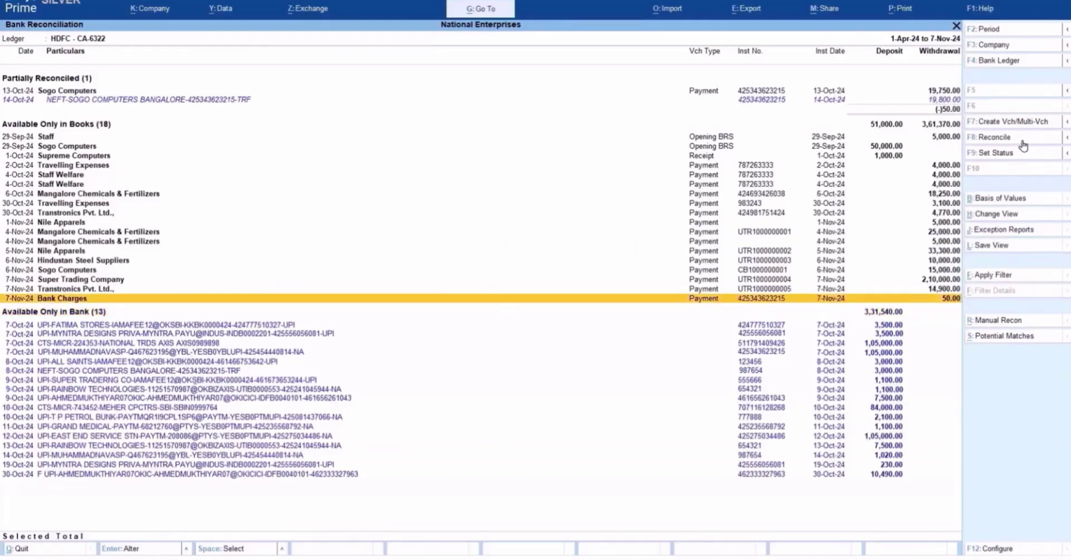
key(Down)
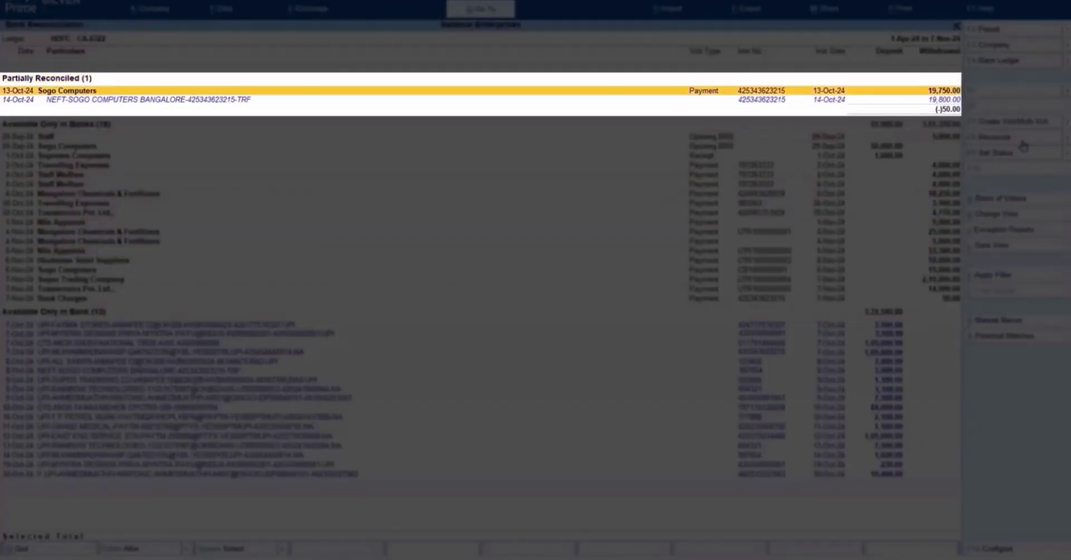
key(Down)
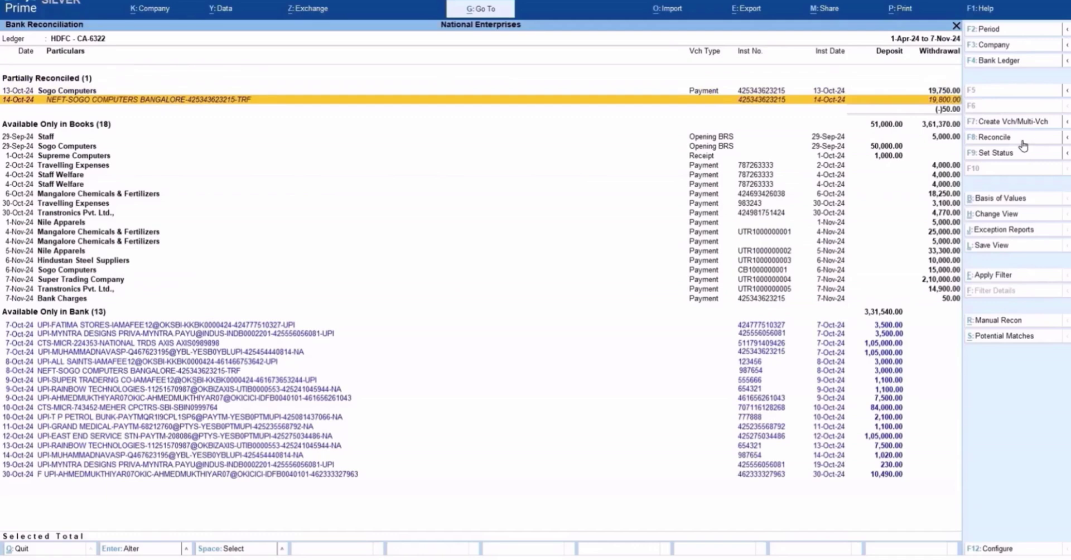
key(Up)
key(space)
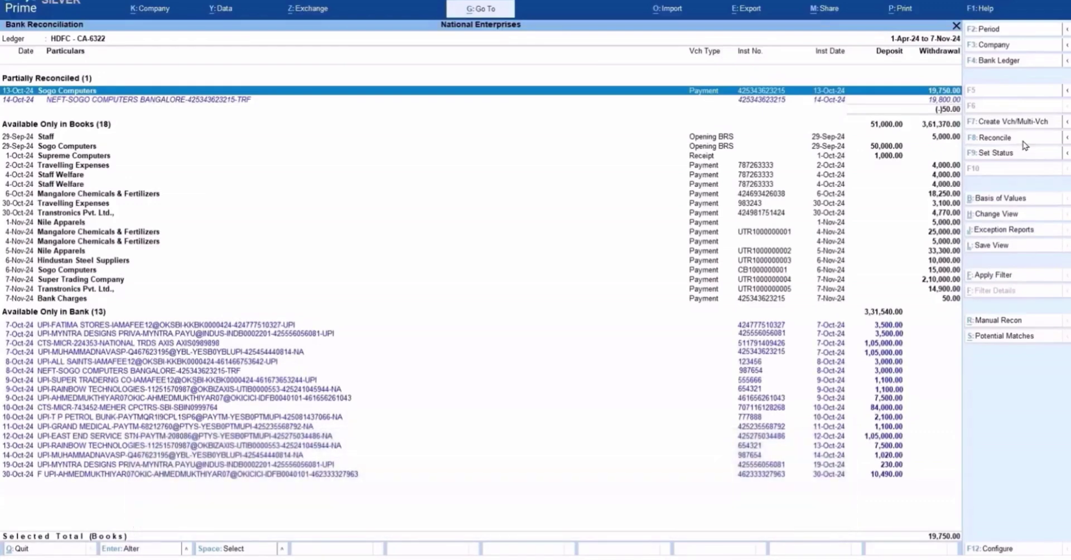
click(1022, 143)
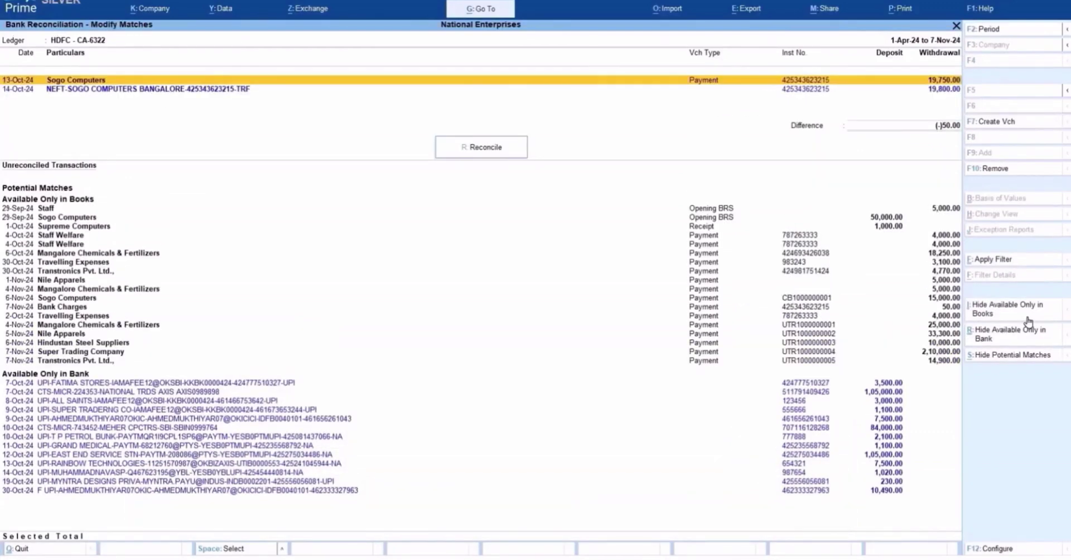
Add the 7-Nov-24 Bank Charges payment of 50.00 to the Sogo Computers match and reconcile the set.
key(Down)
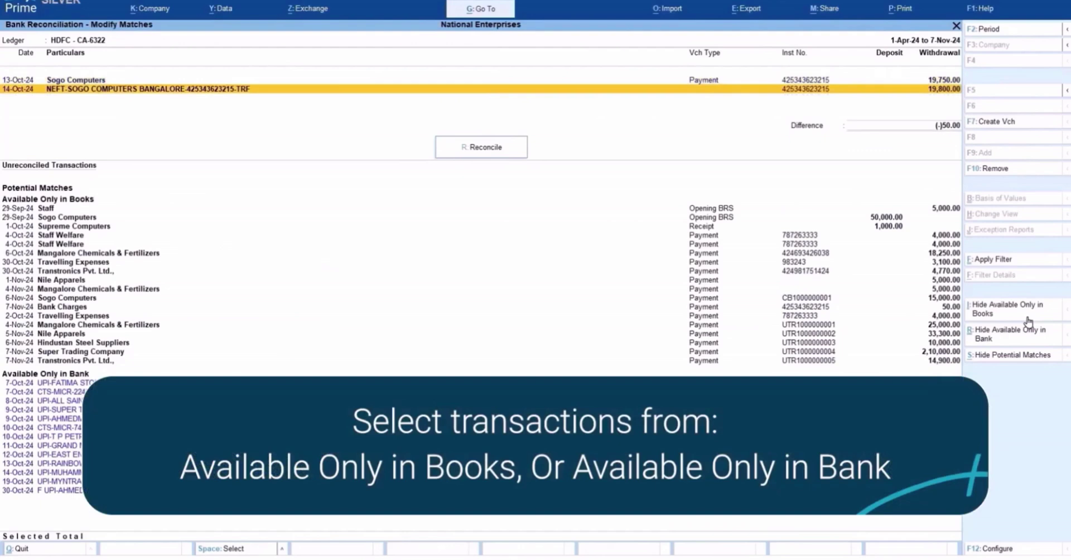
key(Down)
key(Down)
key(Down)
key(Down)
key(Down)
key(Down)
key(Down)
key(Down)
key(Down)
key(Down)
key(Down)
key(Down)
key(Down)
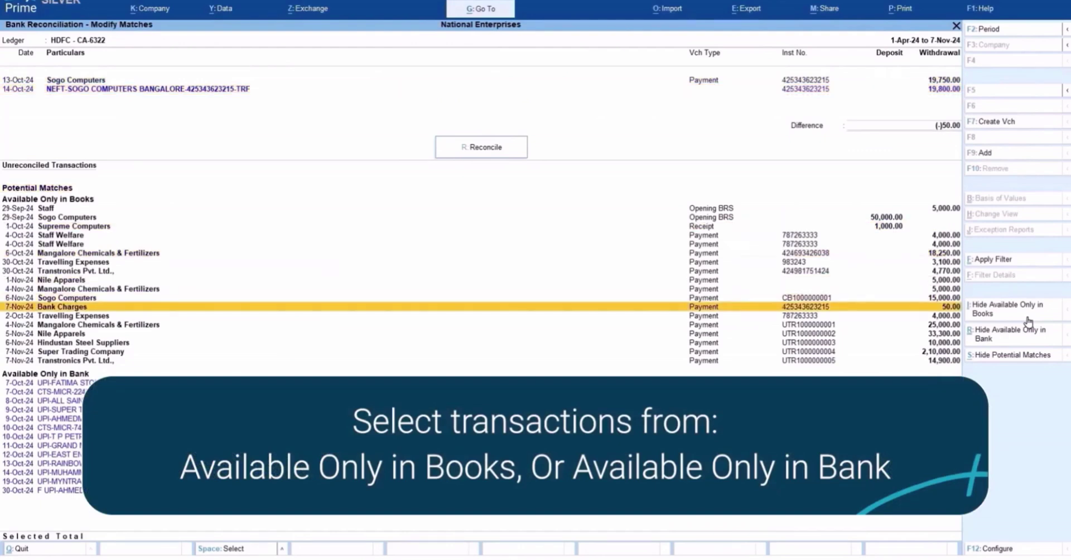
key(space)
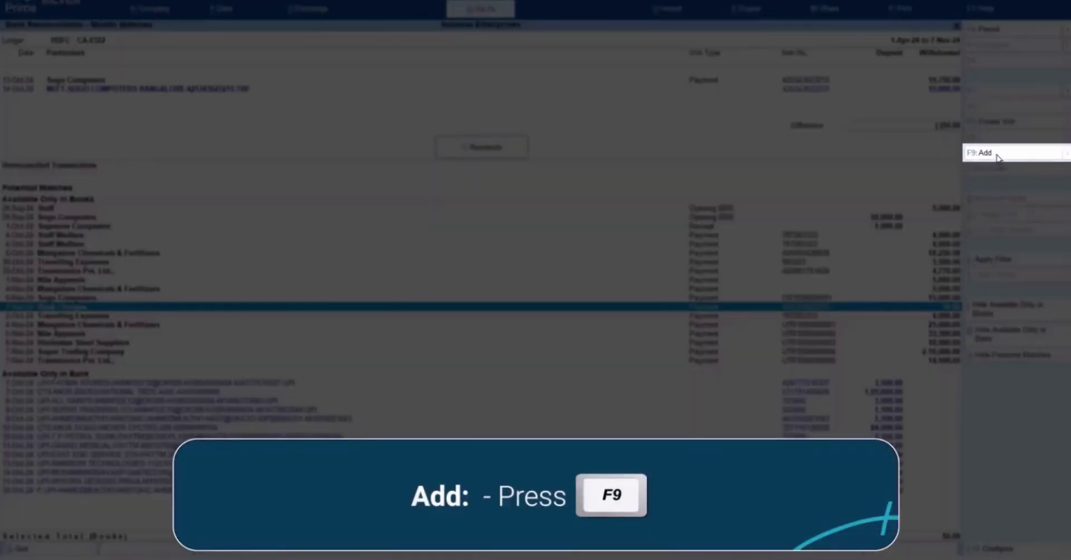
click(996, 155)
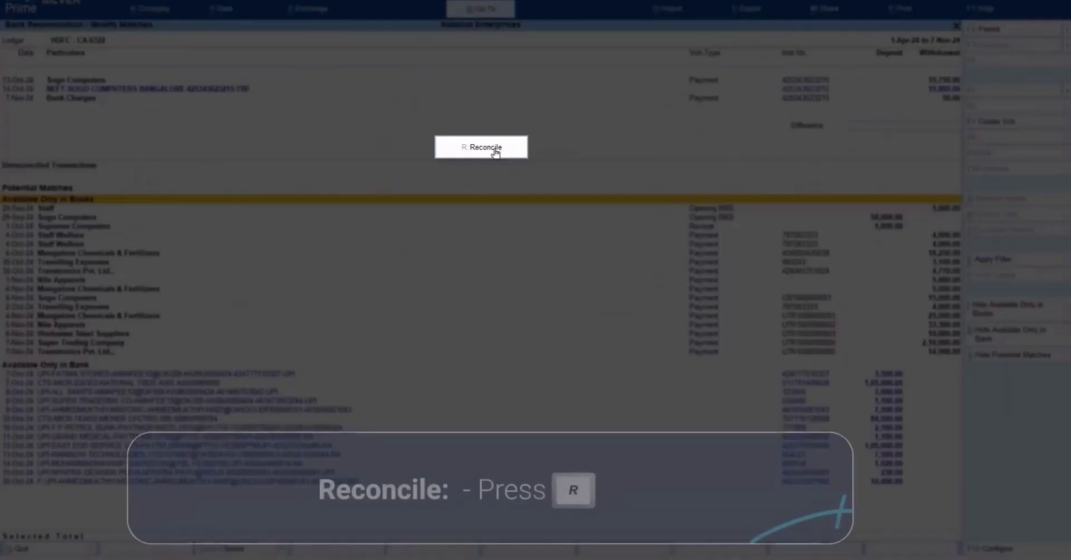
click(494, 152)
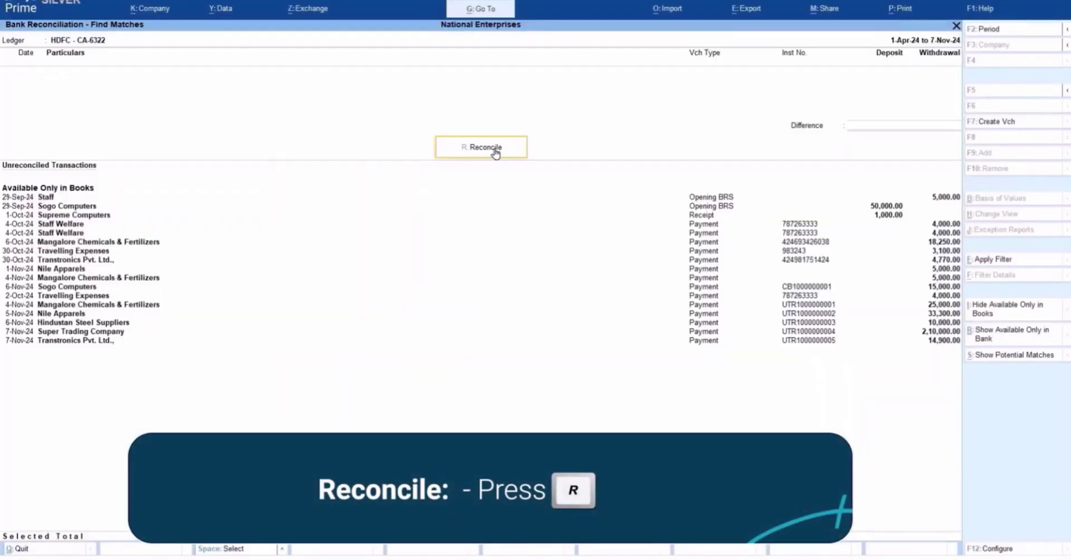
click(494, 151)
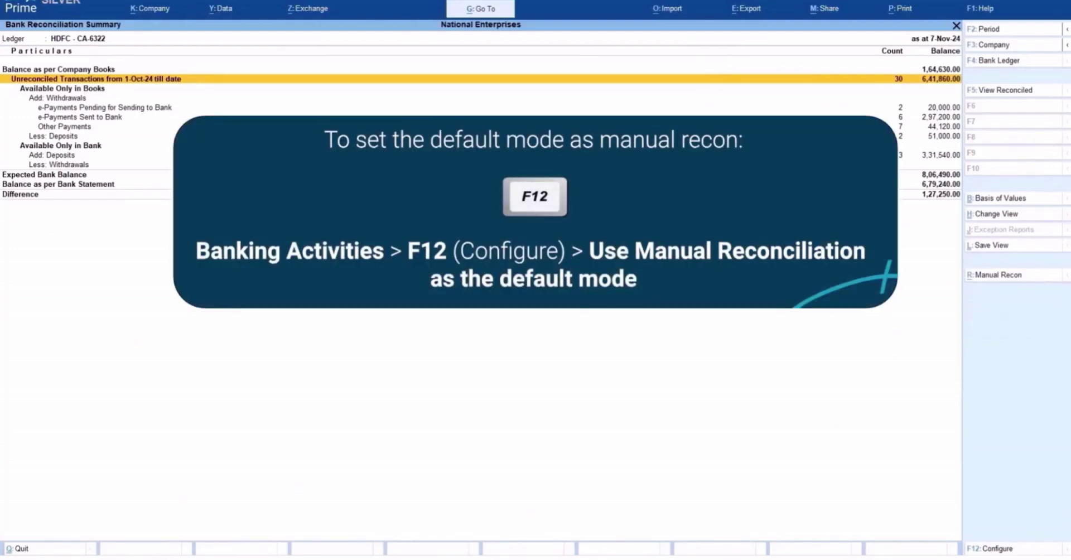
Set Use Manual Reconciliation as the default mode to Yes in the Banking Activities configuration.
key(Escape)
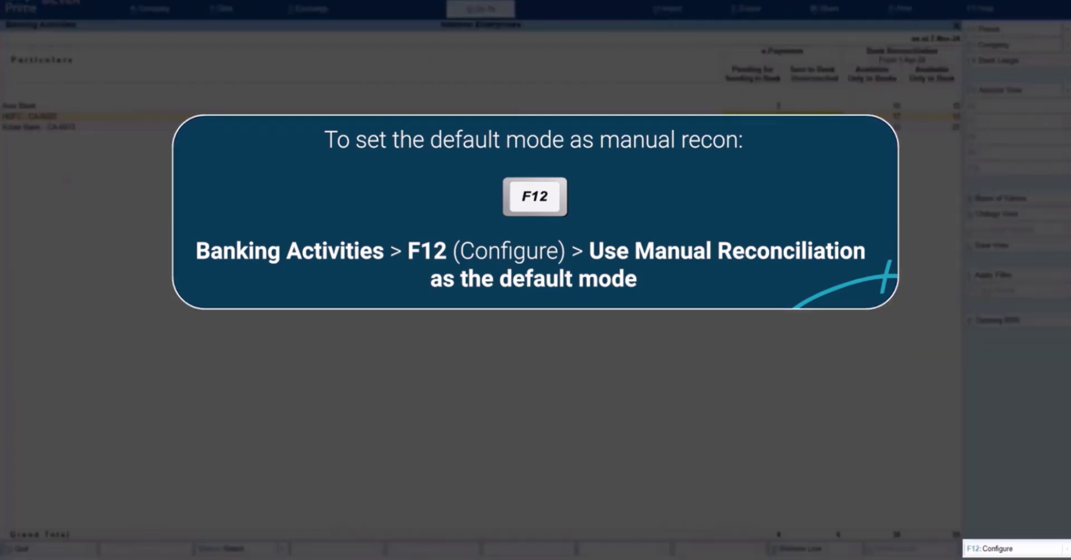
click(1011, 549)
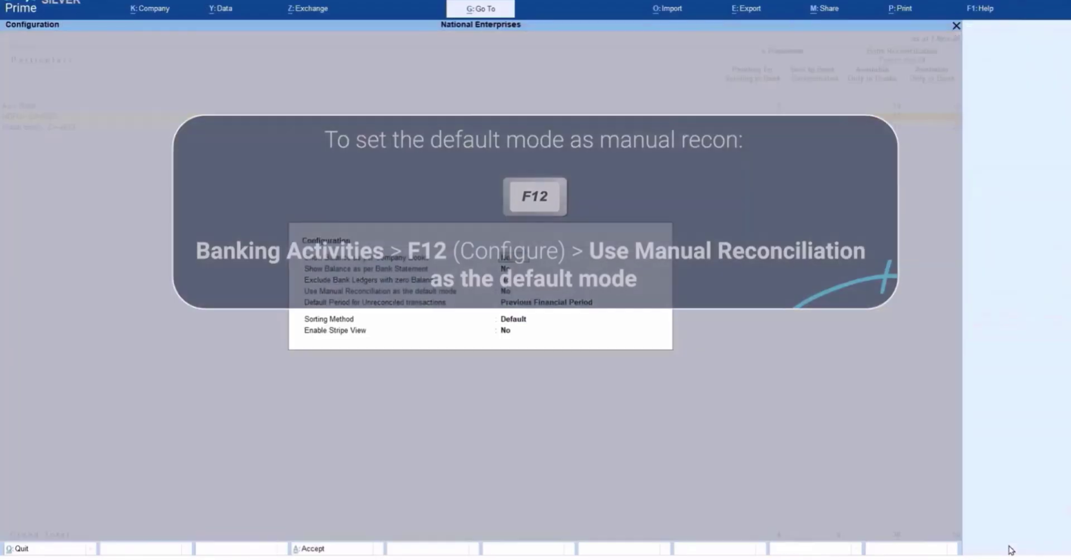
key(Down)
key(Down)
key(Down)
text(y)
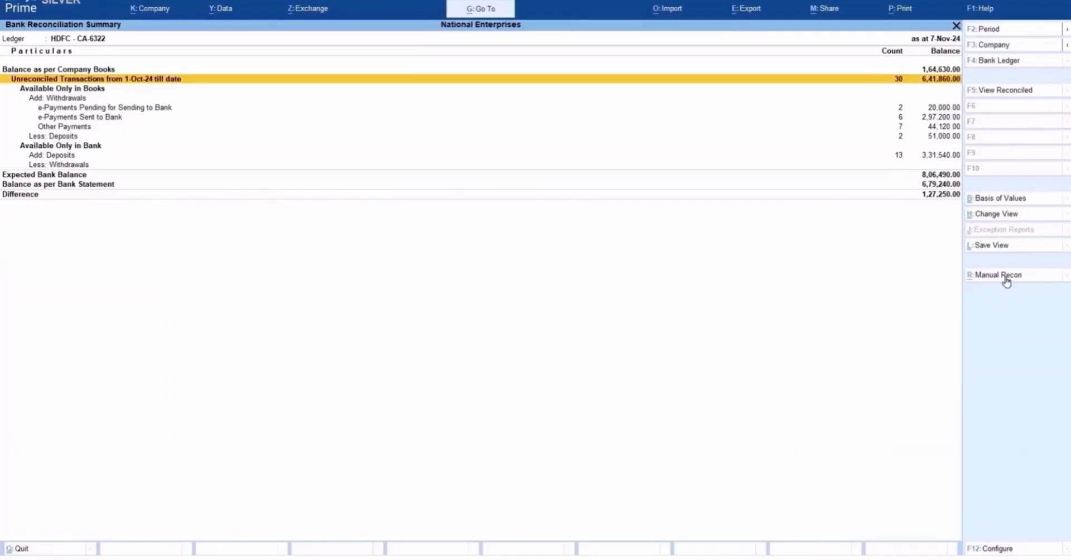
Open the manual reconciliation of the HDFC ledger from its reconciliation summary.
click(1006, 279)
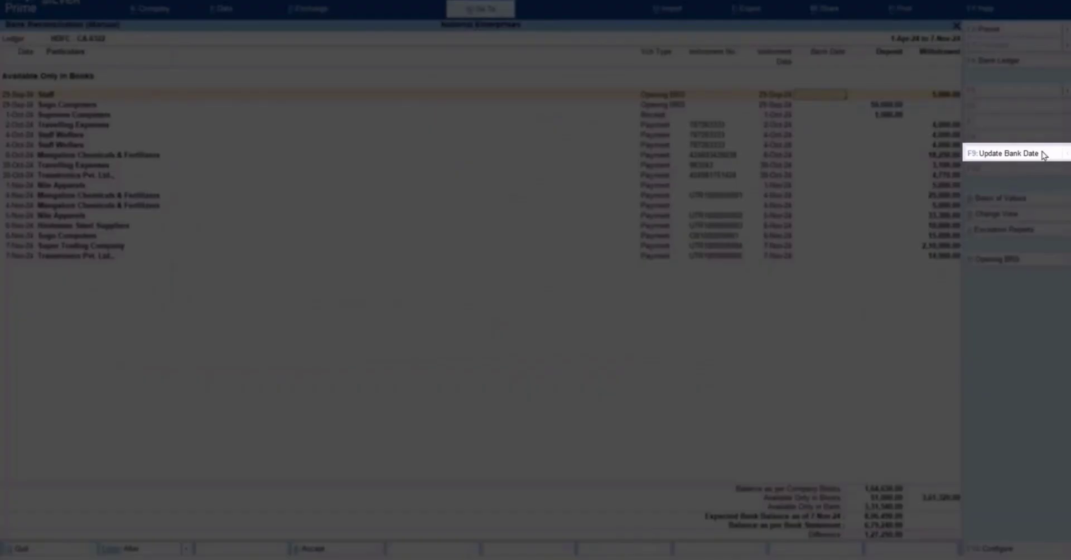
click(1008, 153)
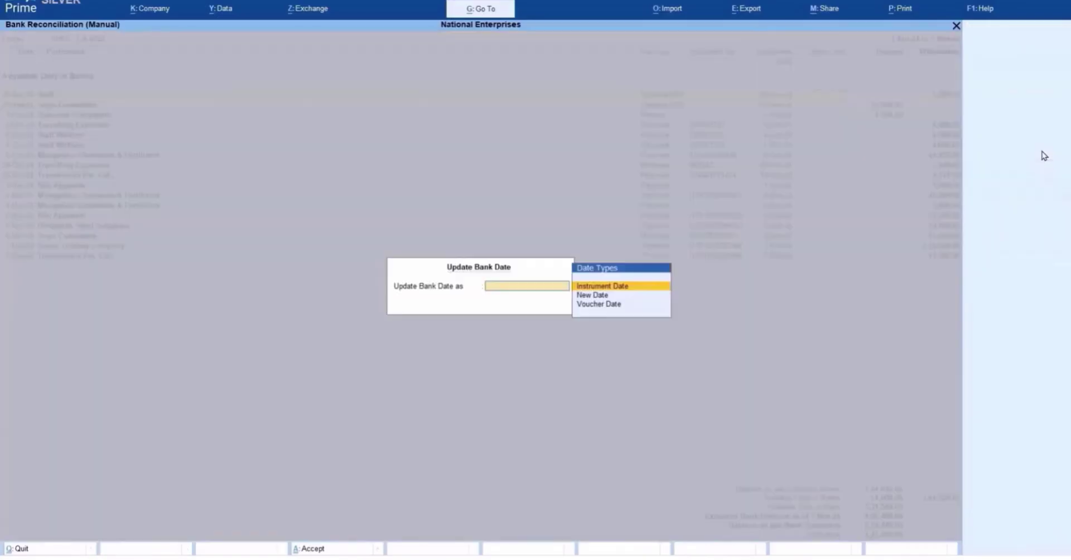
key(Down)
key(Down)
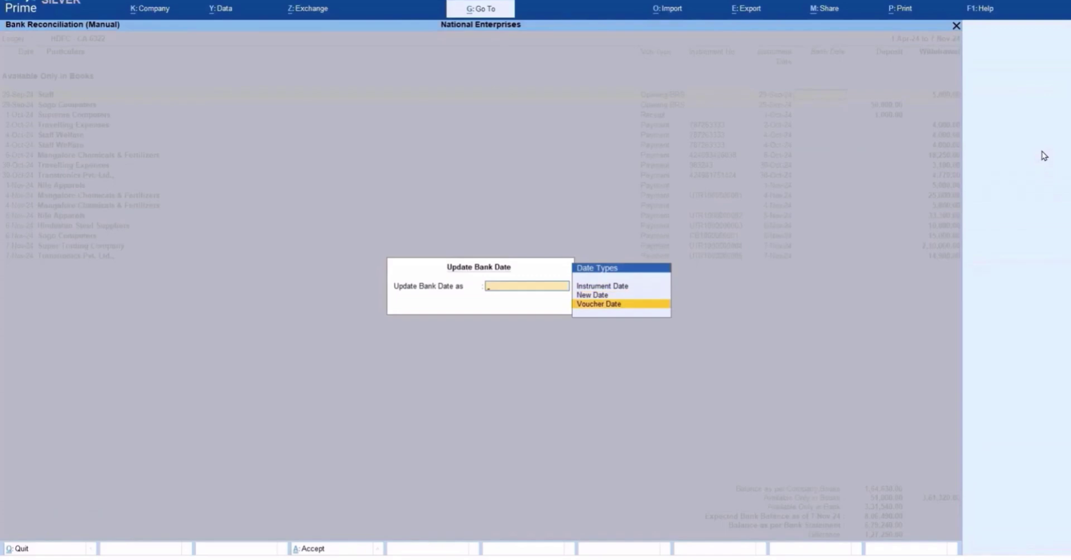
key(Escape)
Set the bank date to 1-Oct-24 for the Staff and Sogo Computers opening BRS entries and 2-Oct-24 for the Supreme Computers receipt.
text(1-10)
key(Return)
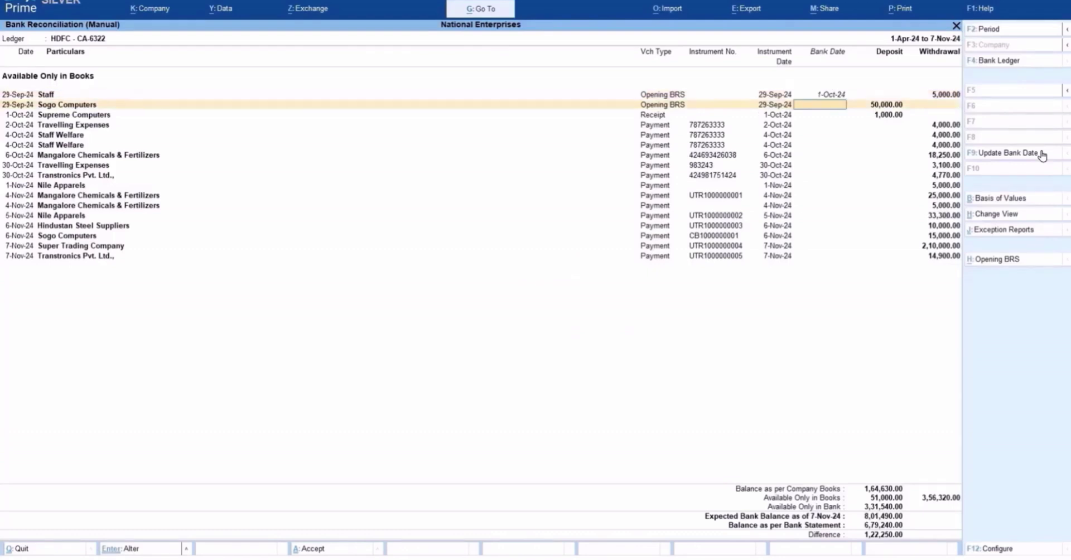
text(1-10)
key(Return)
text(2-10)
key(Return)
Set the bank date to 4-Oct-24 for the 2-Oct-24 Travelling Expenses payment and 6-Oct-24 for both 4-Oct-24 Staff Welfare payments, and save the manual reconciliation.
text(4-10)
key(Return)
text(6-10)
key(Return)
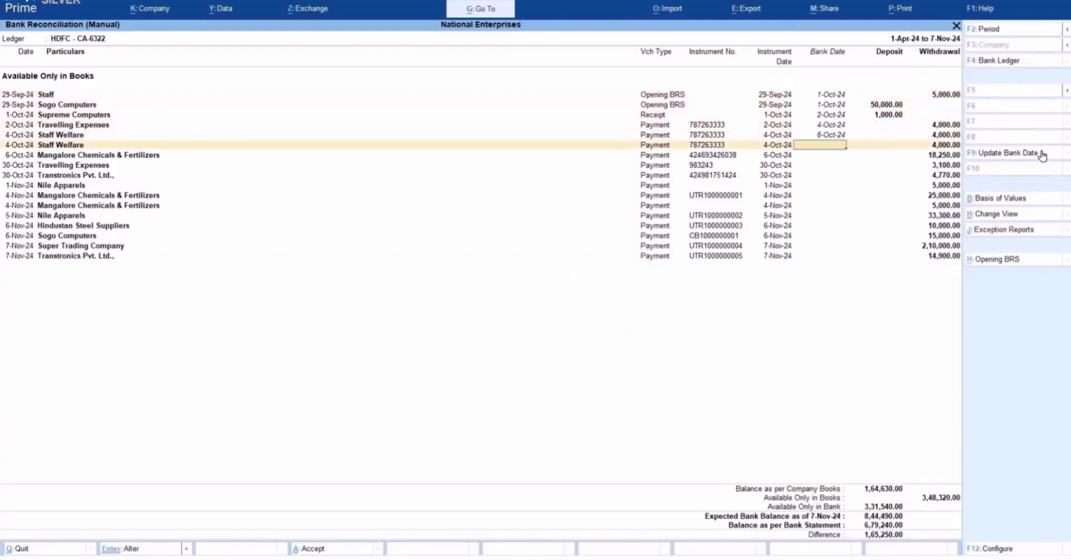
text(6-10)
key(ctrl+a)
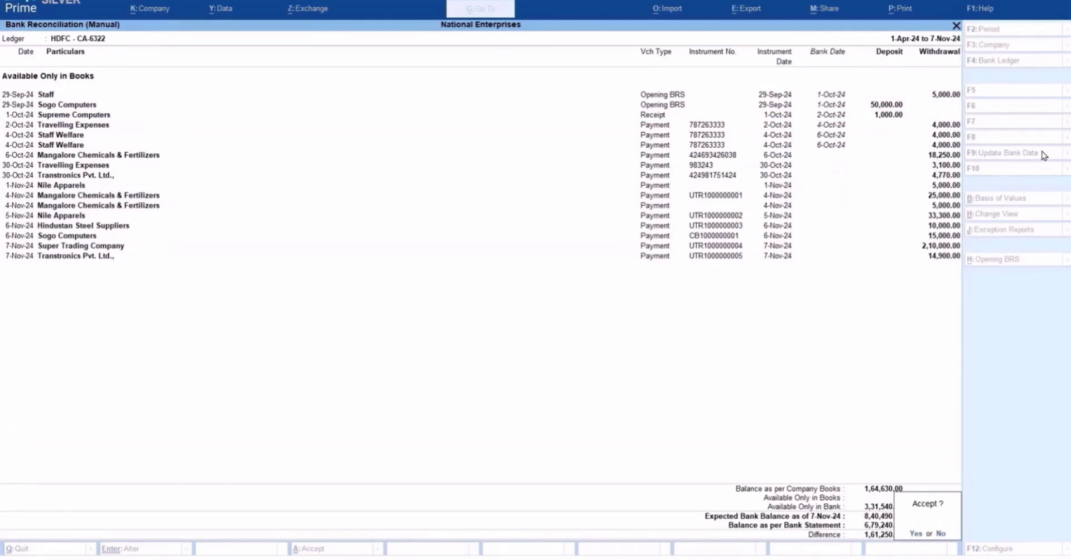
key(y)
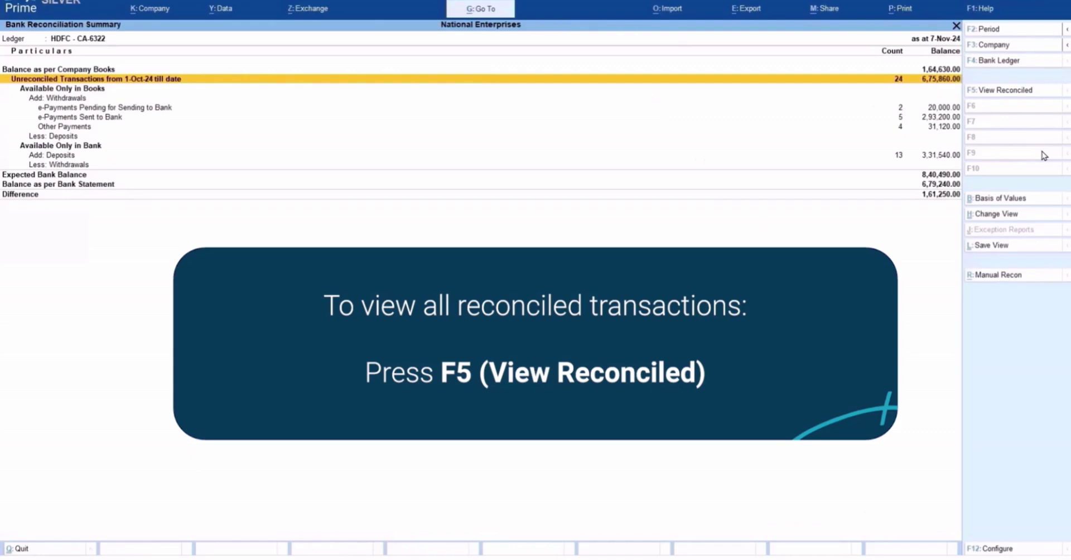
Display all reconciled transactions of the HDFC ledger, including those reconciled via linking and manually.
key(F5)
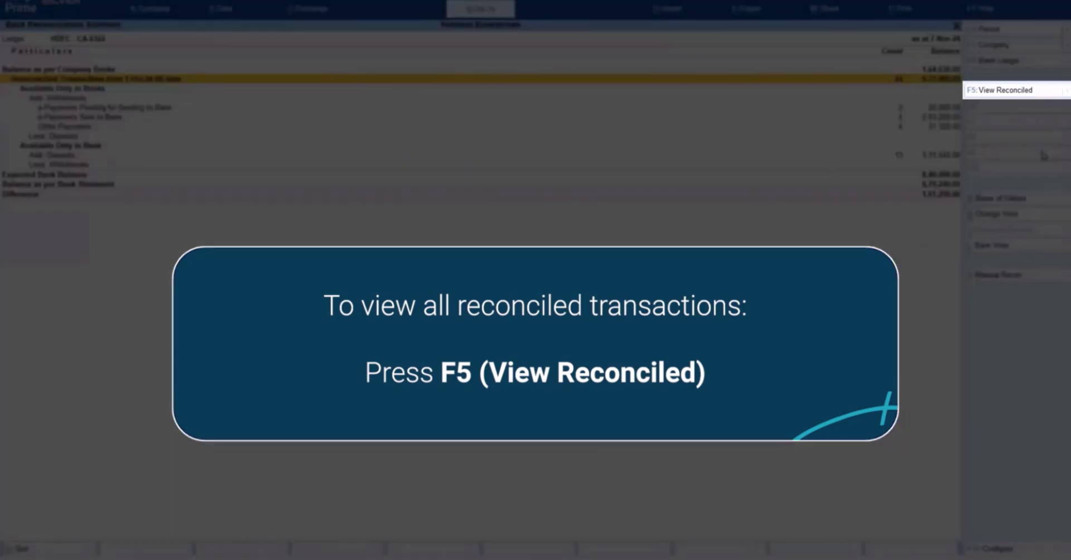
key(Return)
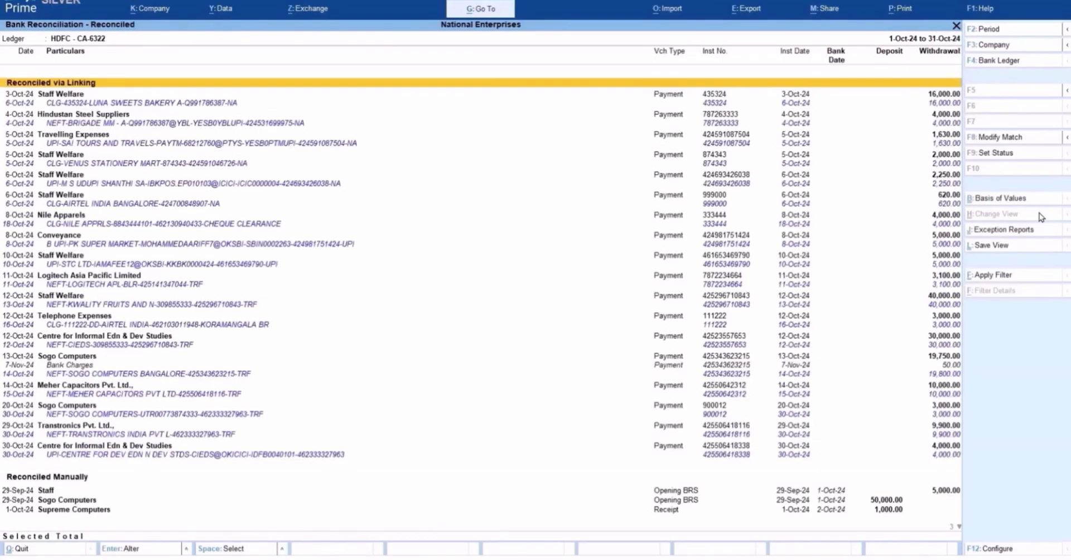